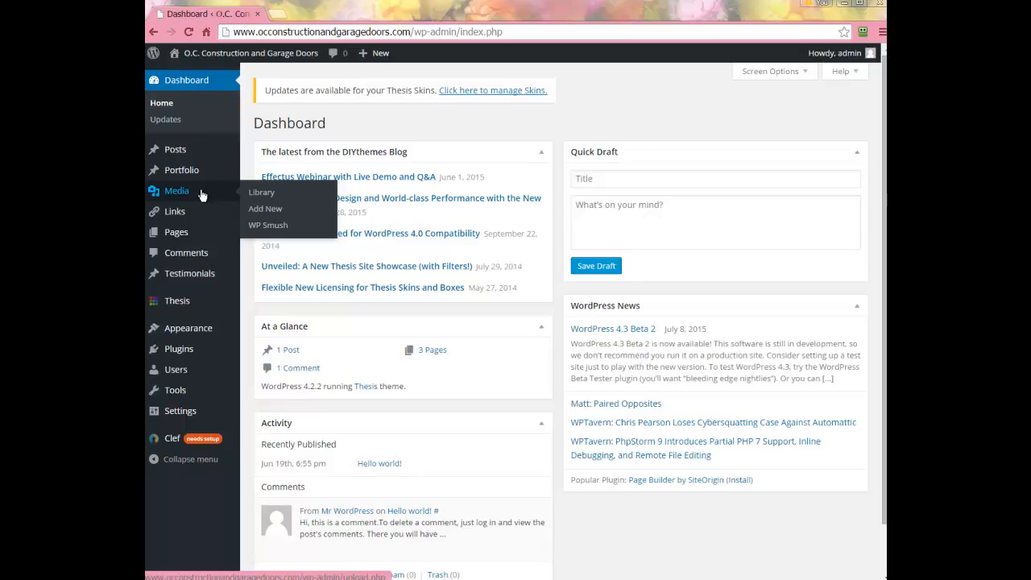
Browse the Media Library and open the attachment details of the pool landscaping photo
click(268, 193)
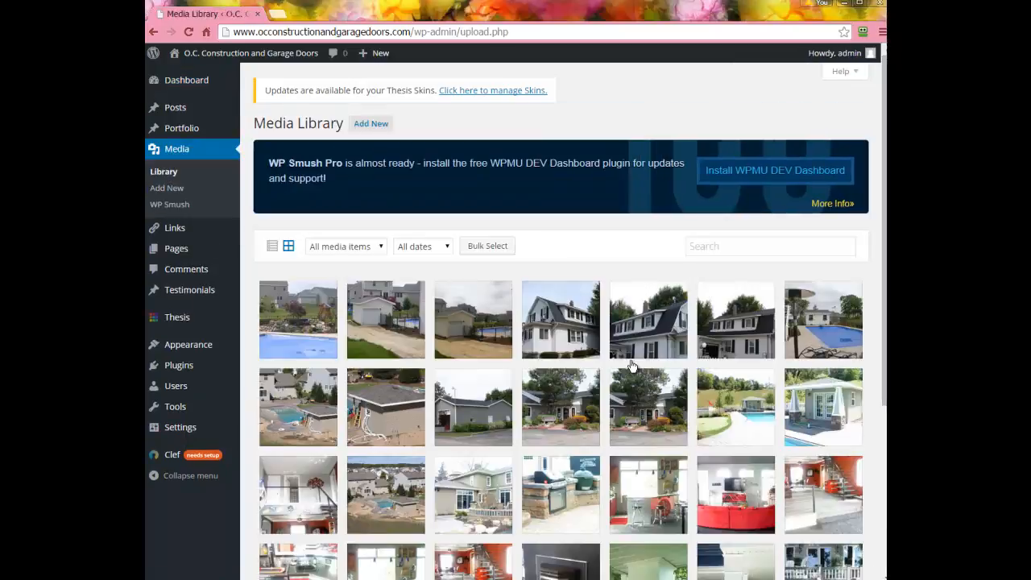
scroll(632, 367, down, 3)
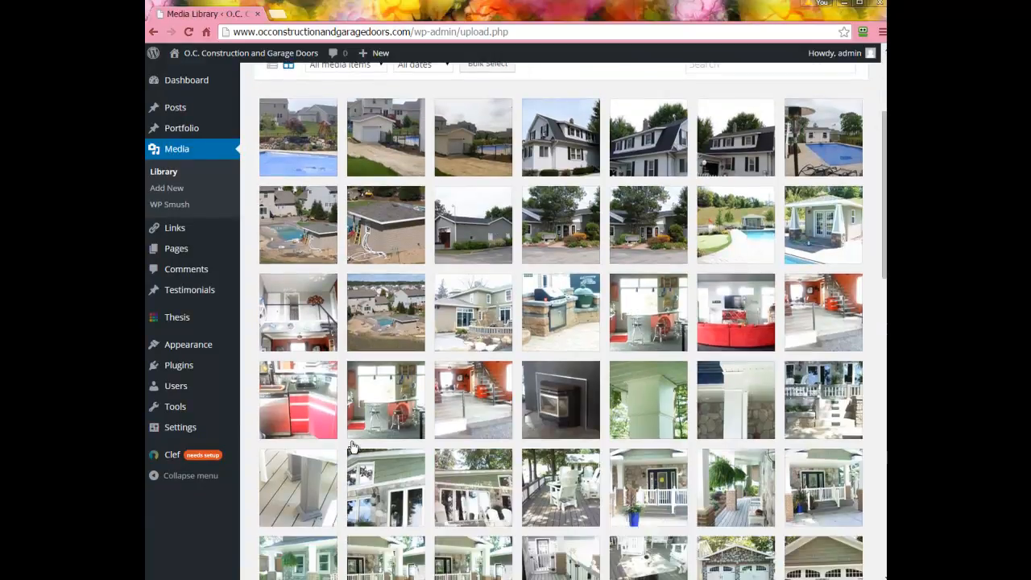
scroll(592, 445, up, 3)
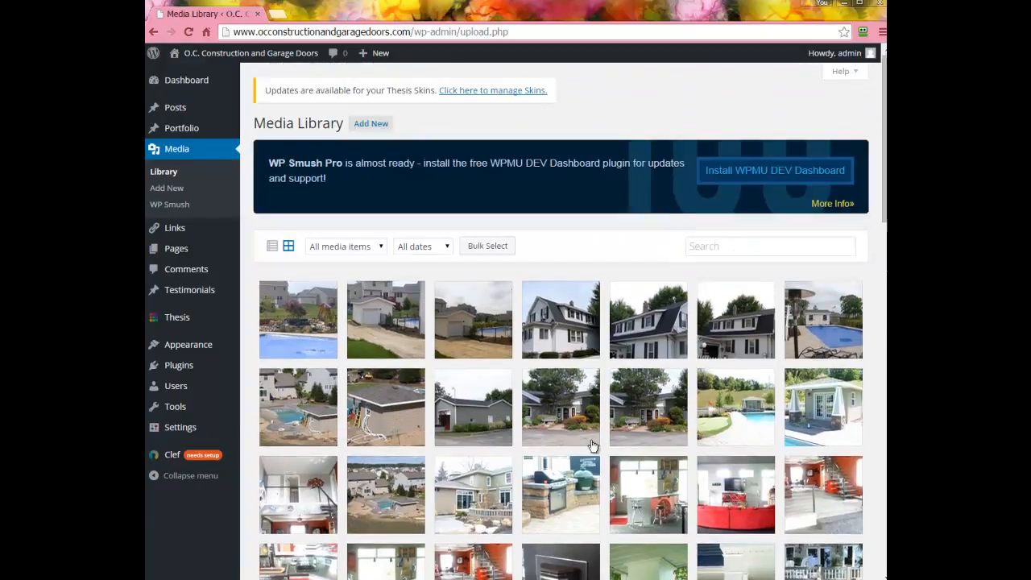
click(295, 320)
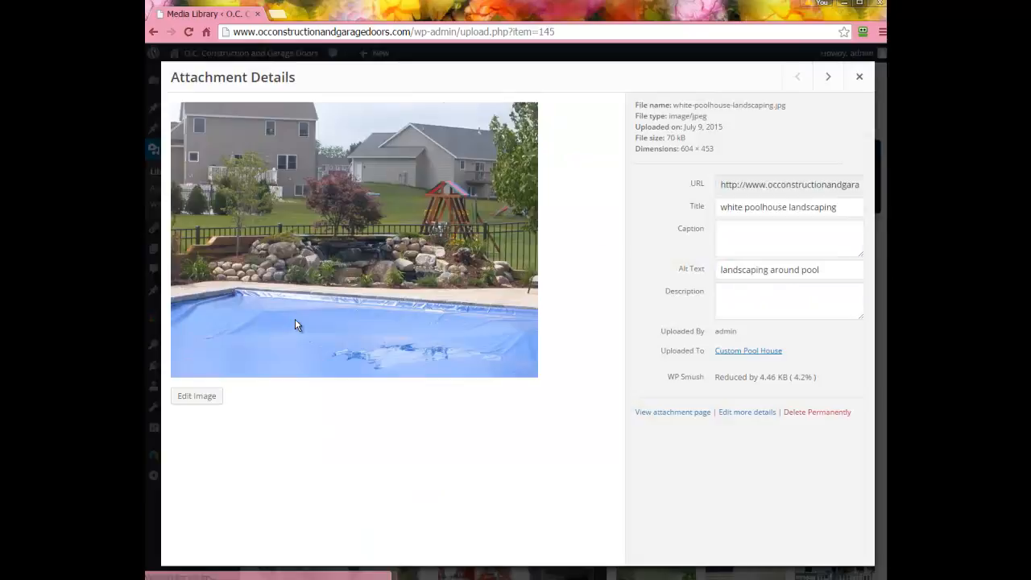
Examine the photo's URL, title and description fields, and close the attachment details
click(723, 187)
drag(723, 188, 878, 197)
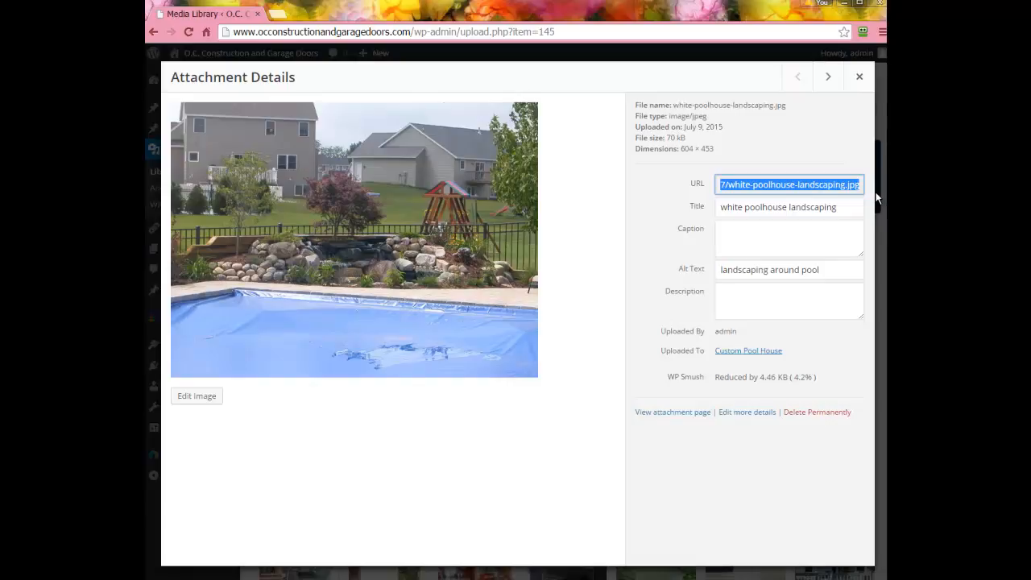
click(670, 203)
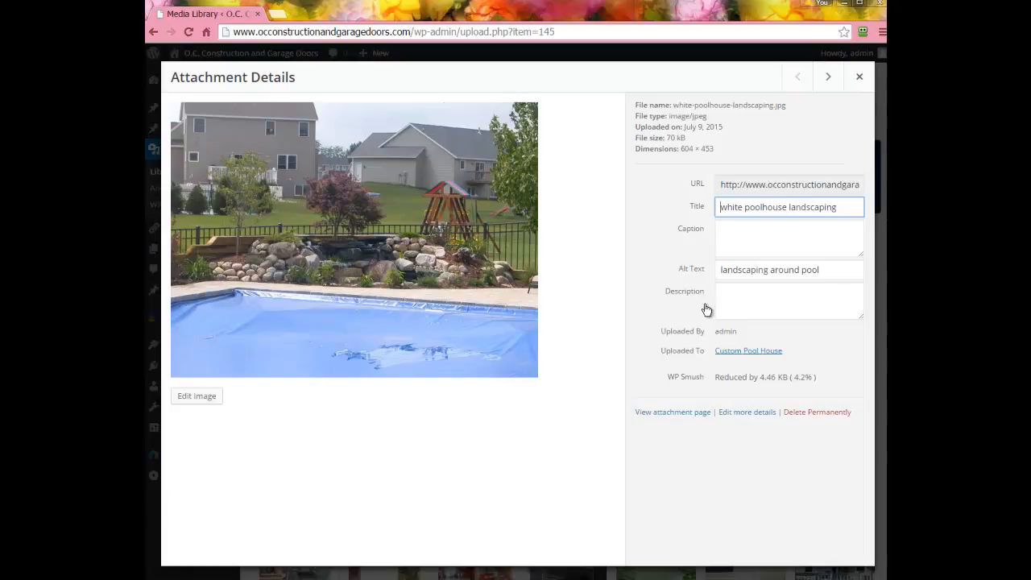
click(757, 299)
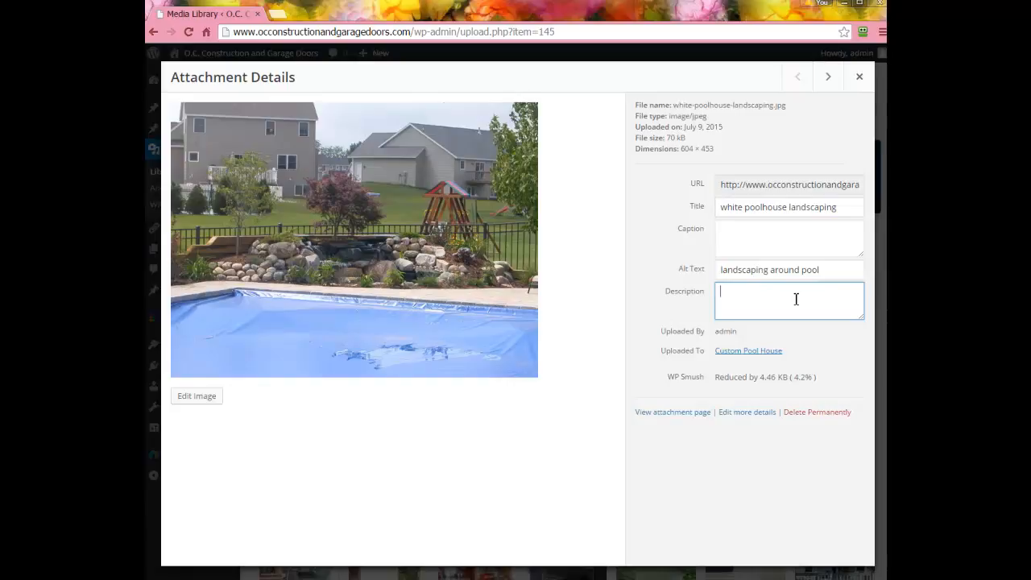
click(859, 76)
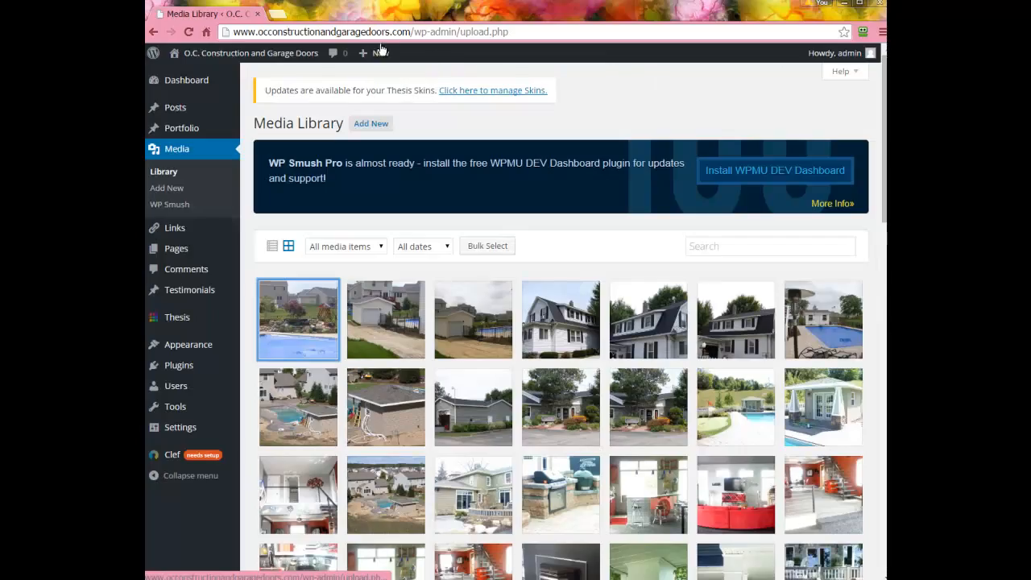
Open flickr.com in a new browser tab
click(278, 15)
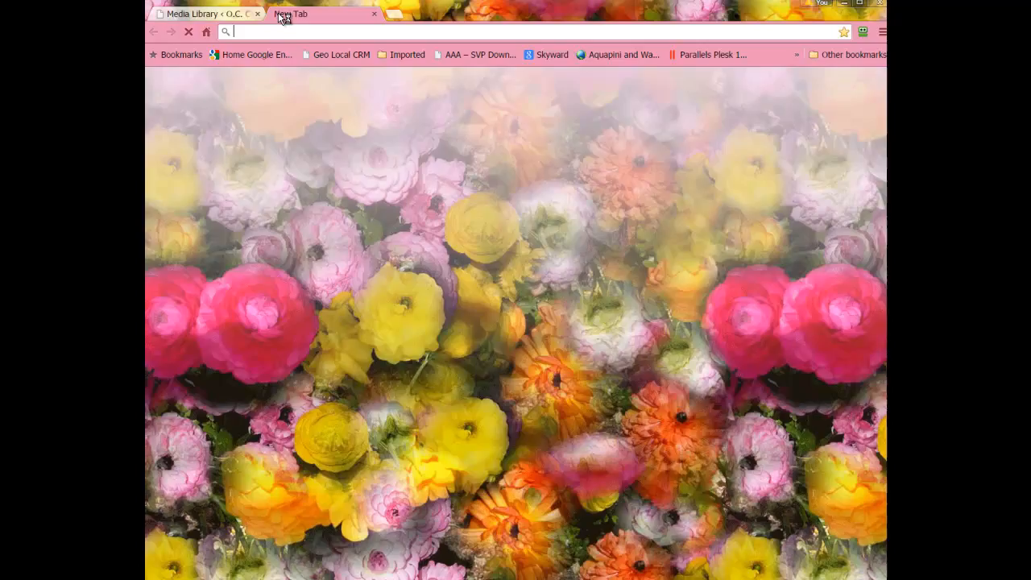
text(flickr)
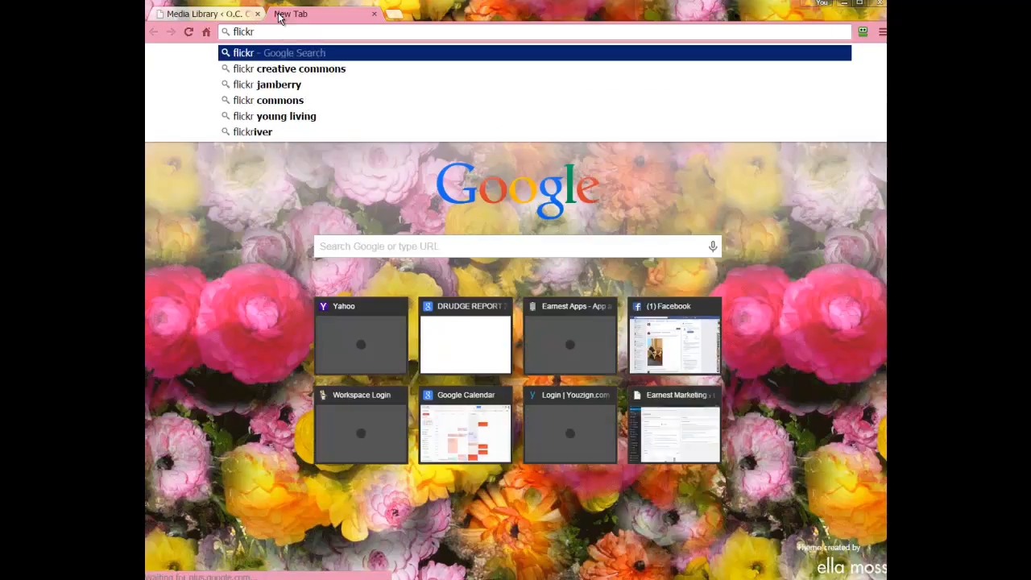
text(.com)
key(Return)
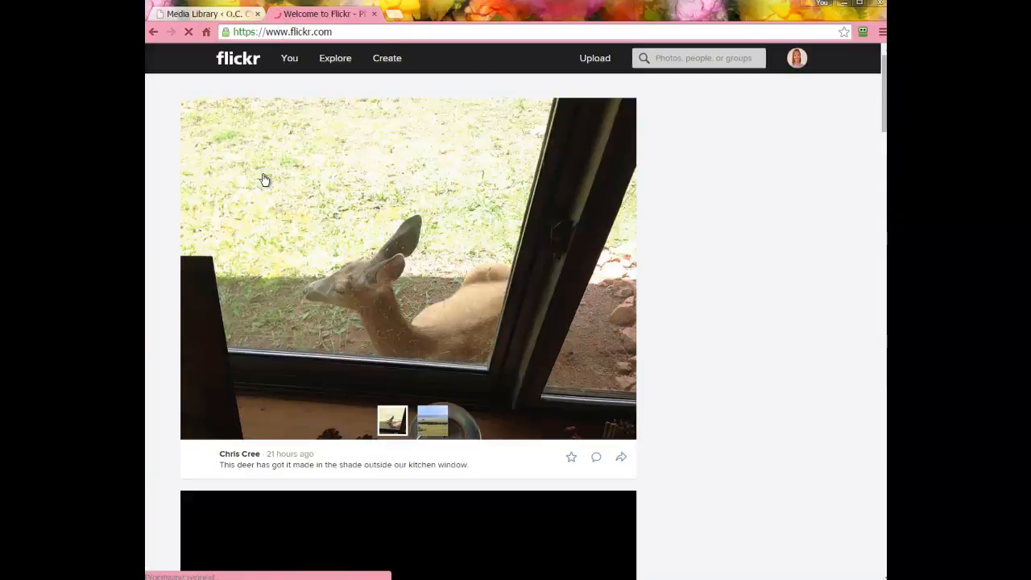
Try to load the advanced search page by extending the Flickr address with /search-advanced
triple_click(359, 34)
click(358, 34)
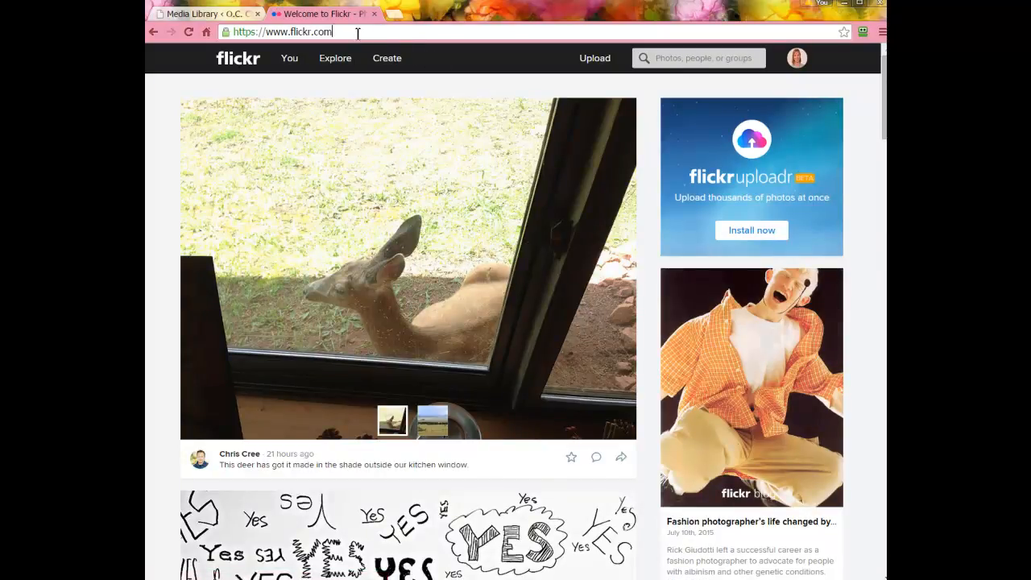
text(/sear)
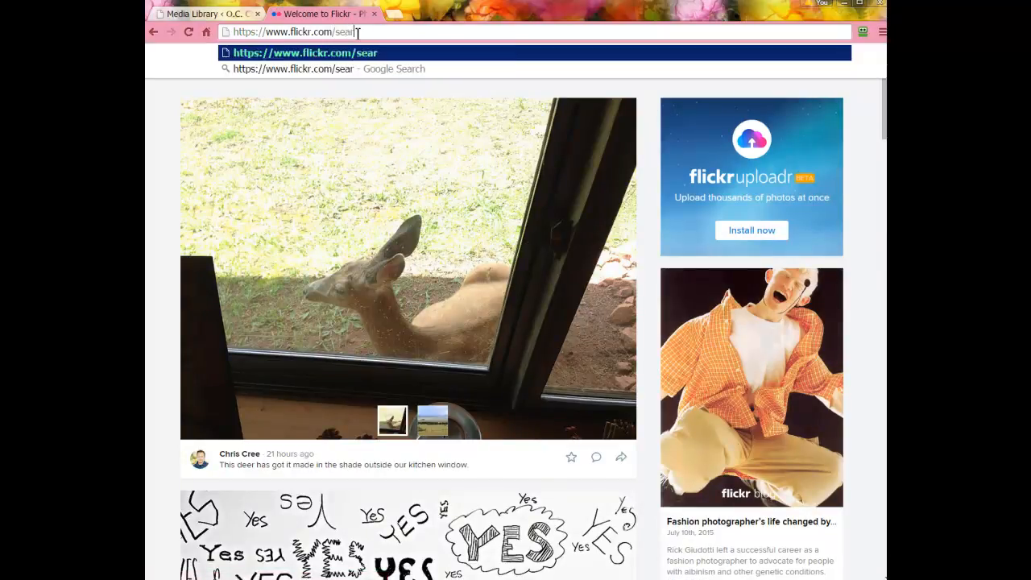
text(ch-ad)
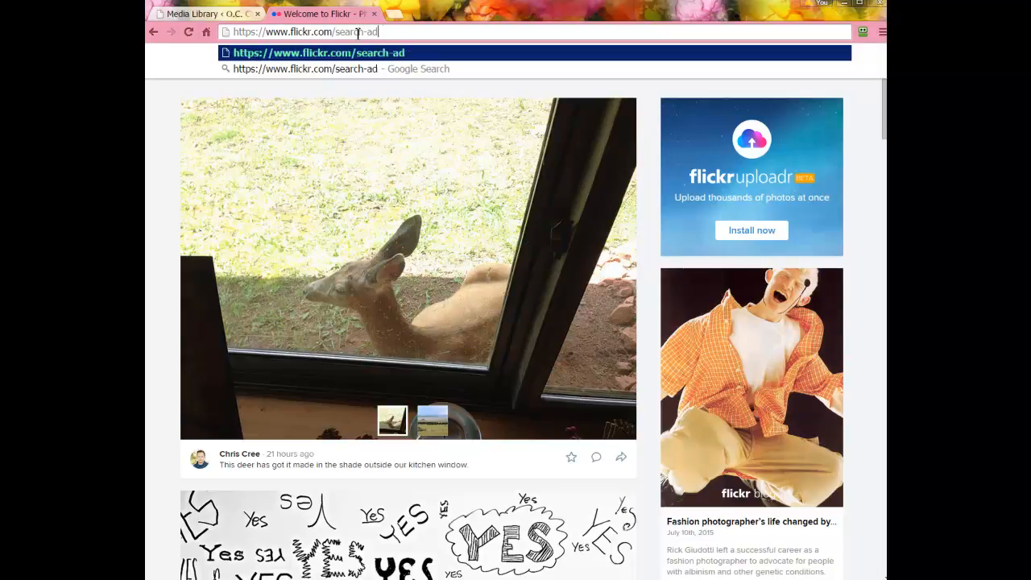
text(vanced)
key(Return)
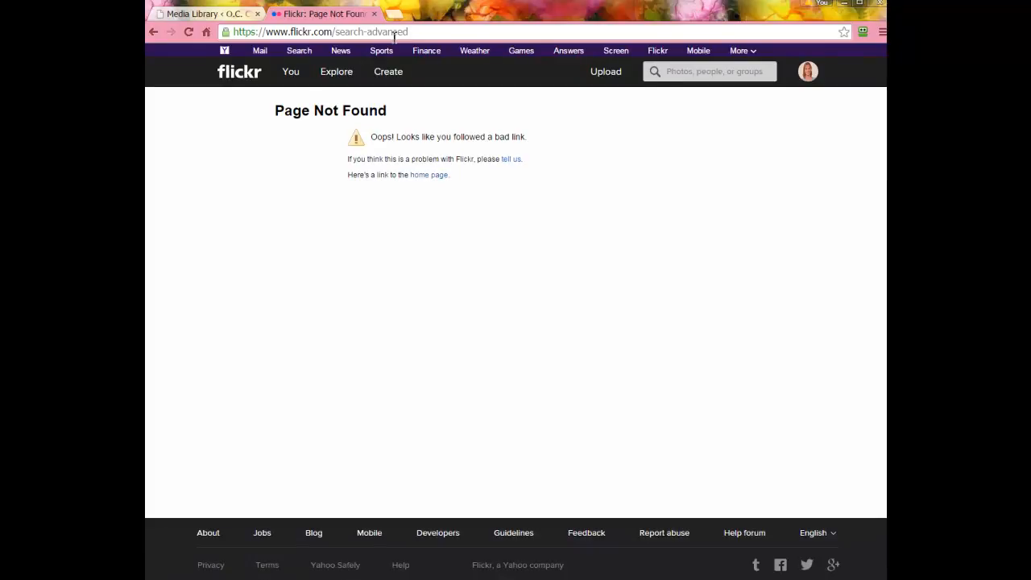
Remove "-advanced" from the address and load the flickr.com/search page
drag(365, 31, 476, 30)
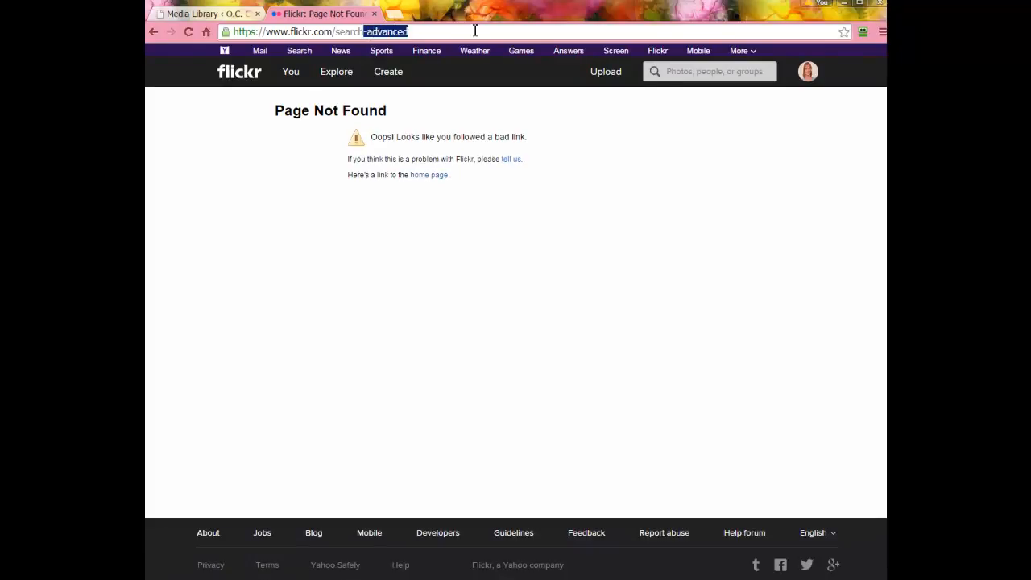
key(BackSpace)
key(Return)
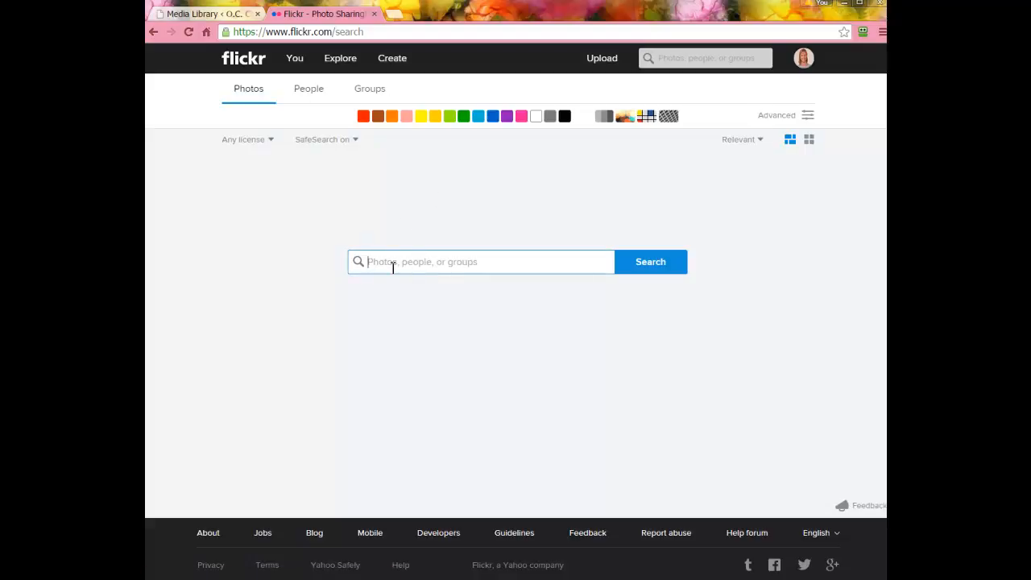
Show the advanced search options, enter "pool house" as the search text, and set the minimum size to M
click(785, 118)
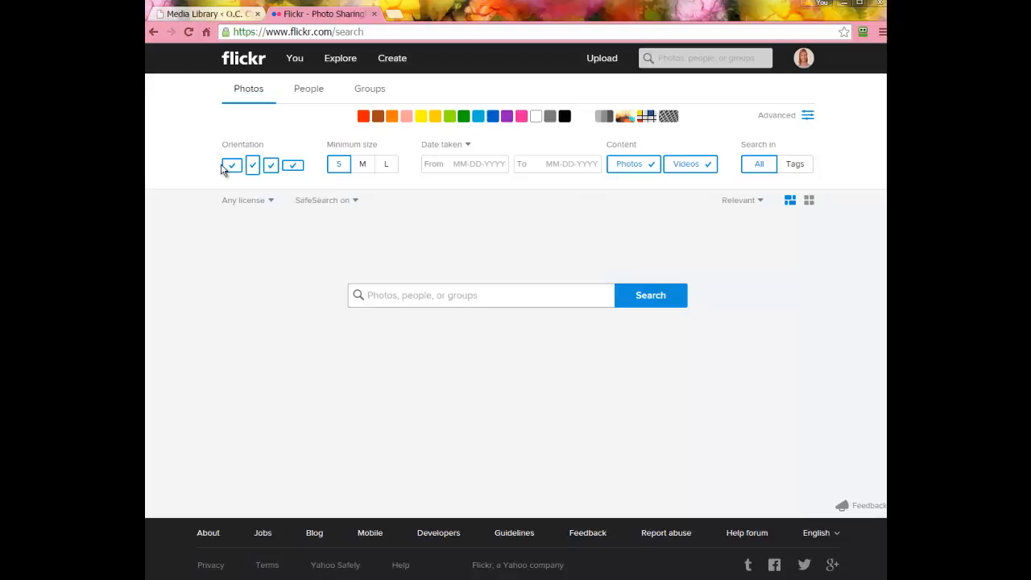
click(375, 295)
text(pool house)
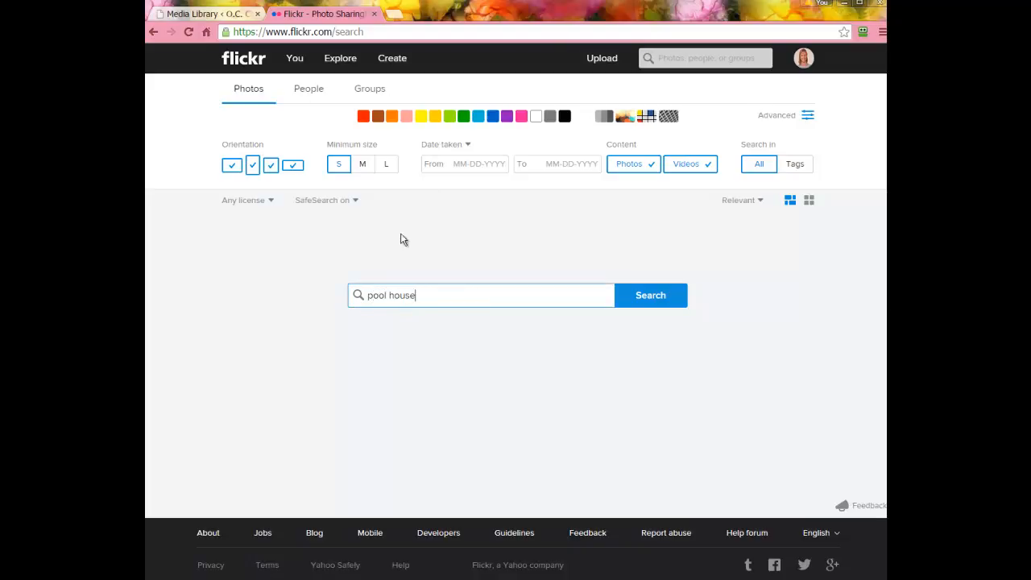
click(363, 166)
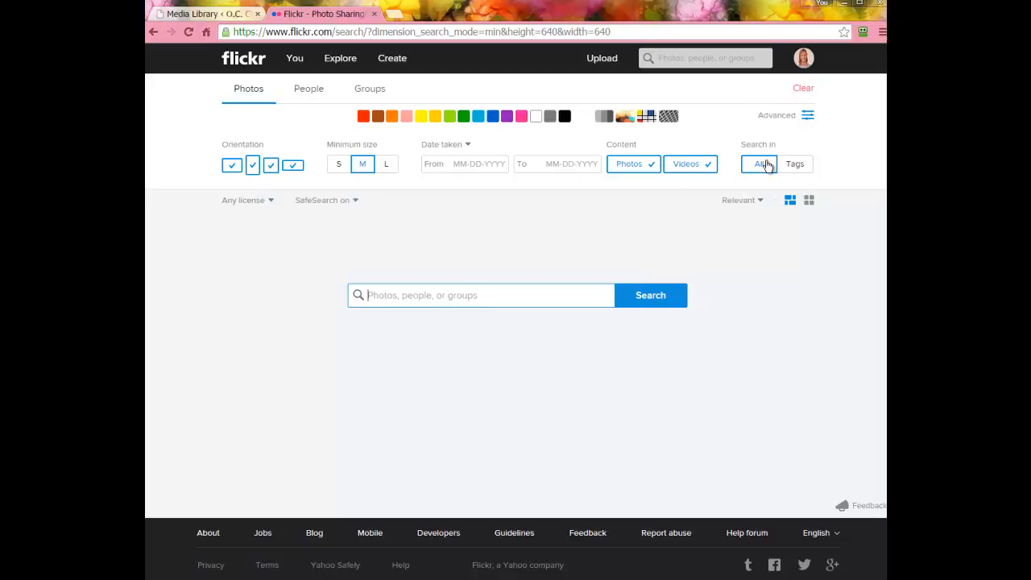
click(807, 117)
click(807, 116)
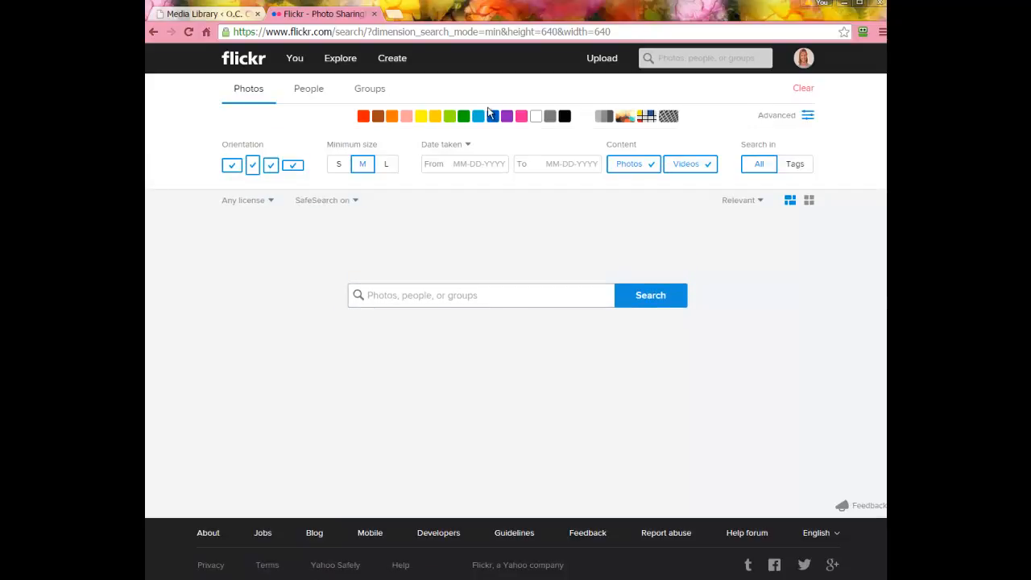
Search Flickr photos for "pool house"
click(373, 295)
text(pool house)
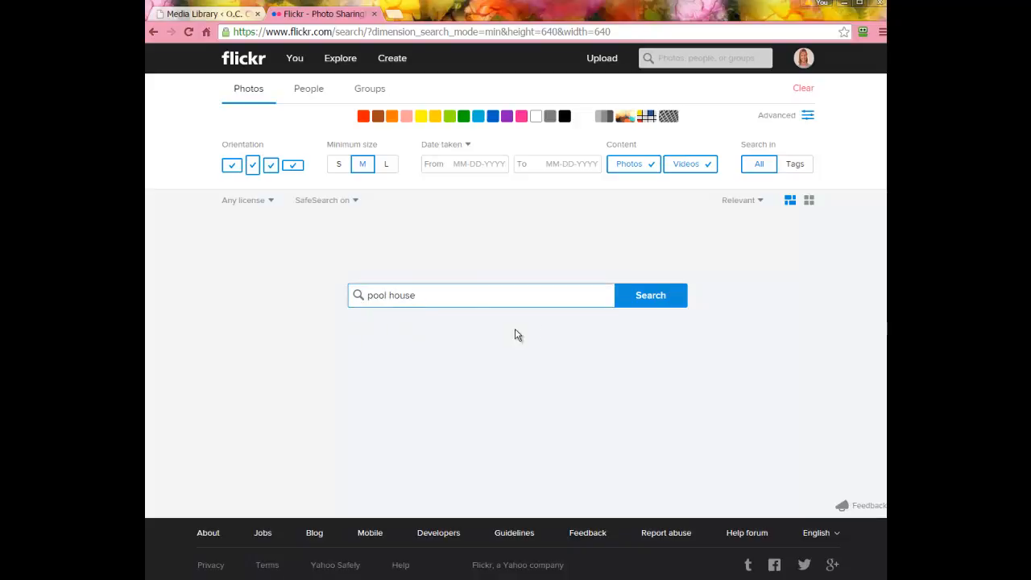
click(640, 298)
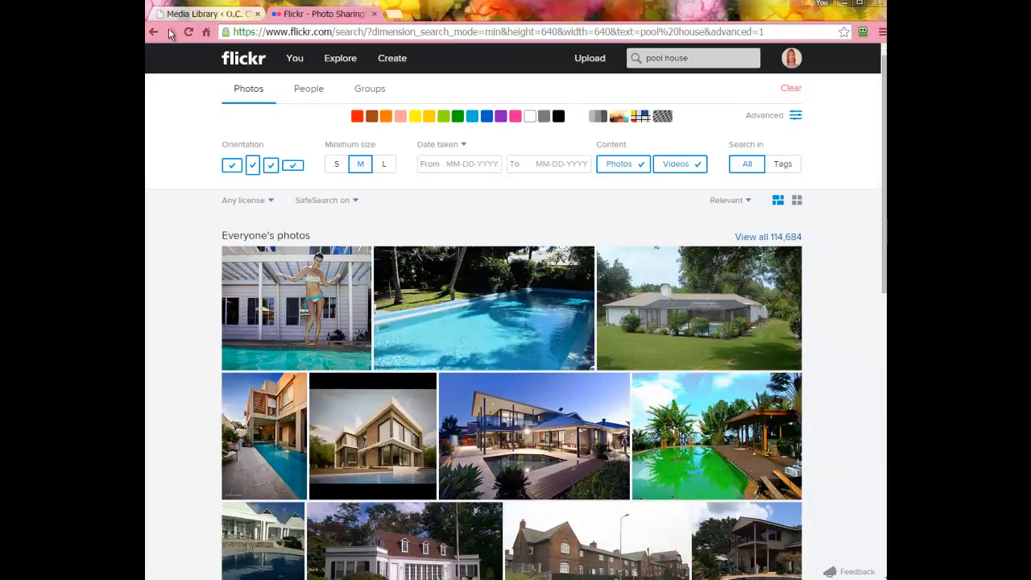
Return to the empty search form and restrict the license to "Commercial use allowed"
click(169, 30)
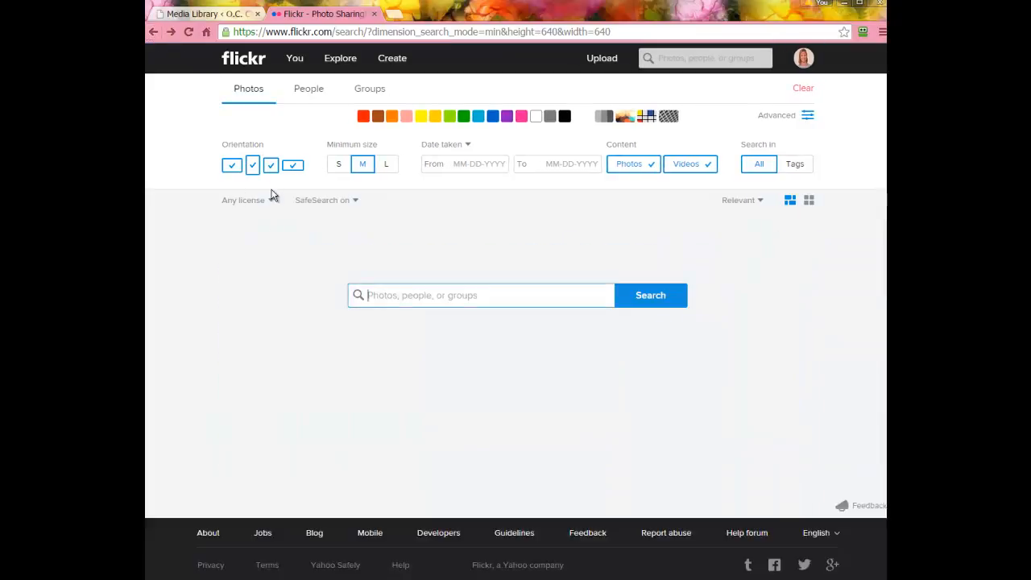
click(270, 203)
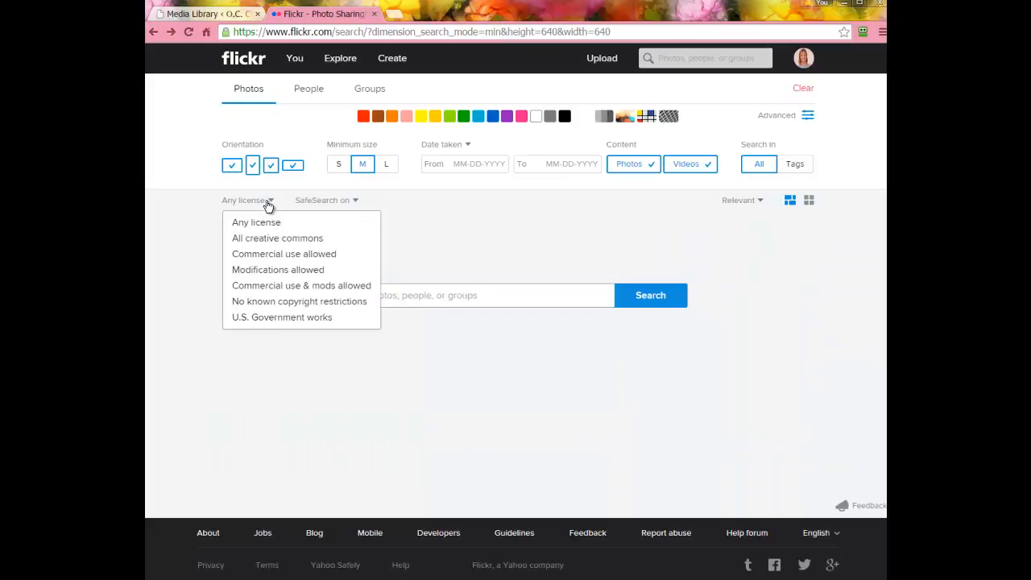
click(277, 255)
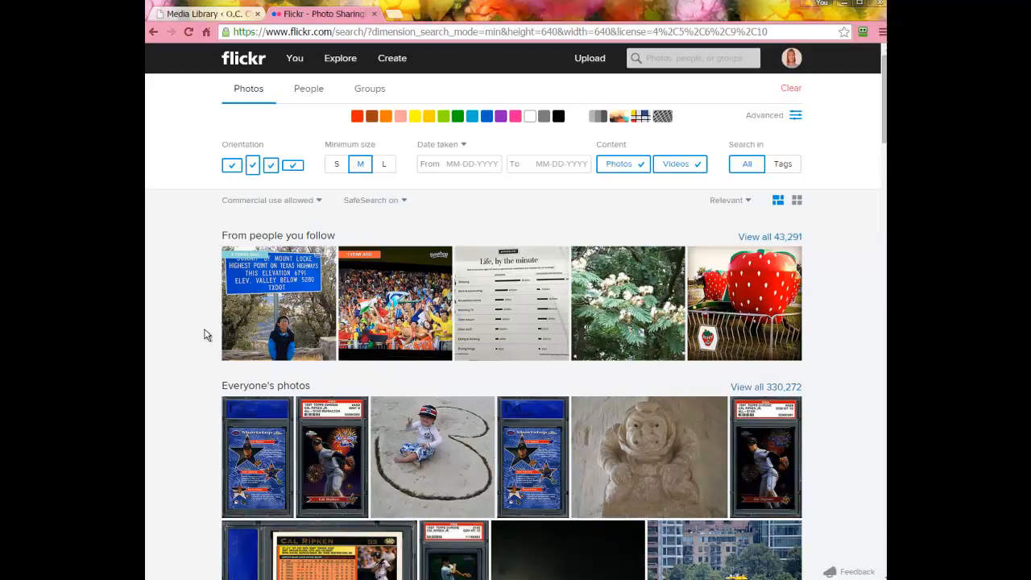
Browse the commercially licensed photos, view the fire/rescue boat photo enlarged, and return to the results
scroll(204, 335, down, 4)
scroll(204, 335, up, 4)
scroll(691, 425, down, 2)
scroll(688, 421, down, 3)
scroll(687, 420, down, 1)
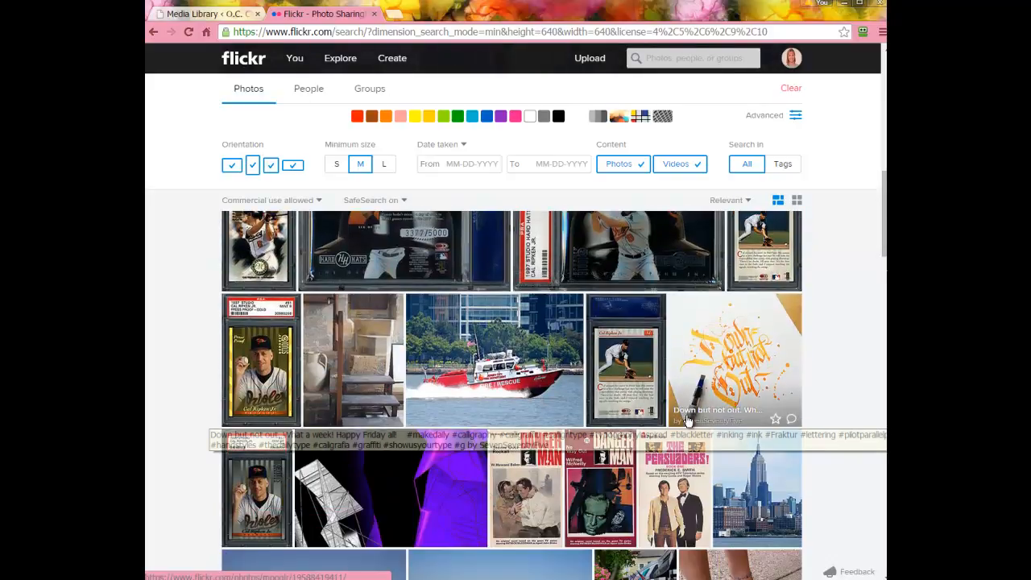
click(531, 386)
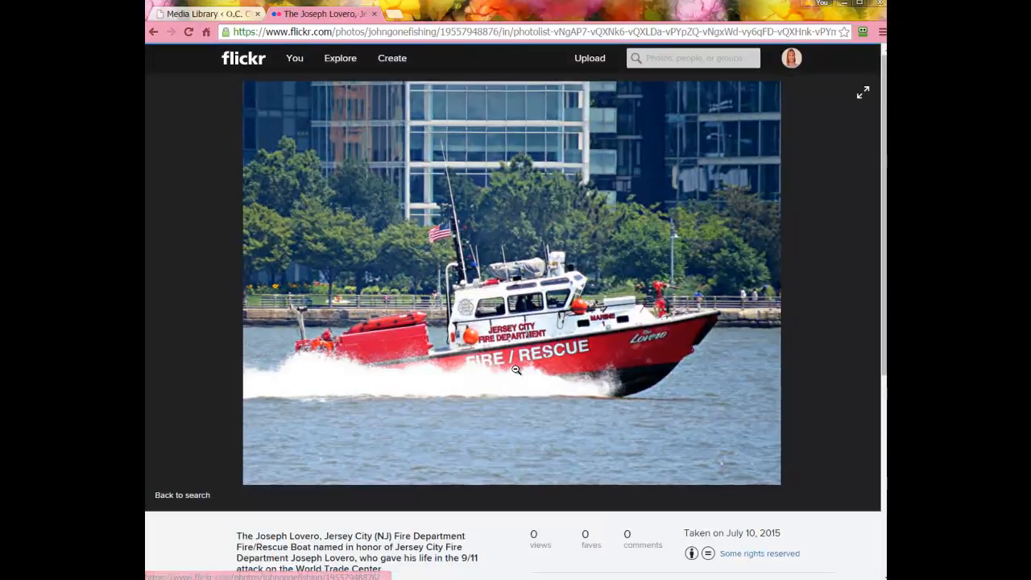
click(516, 371)
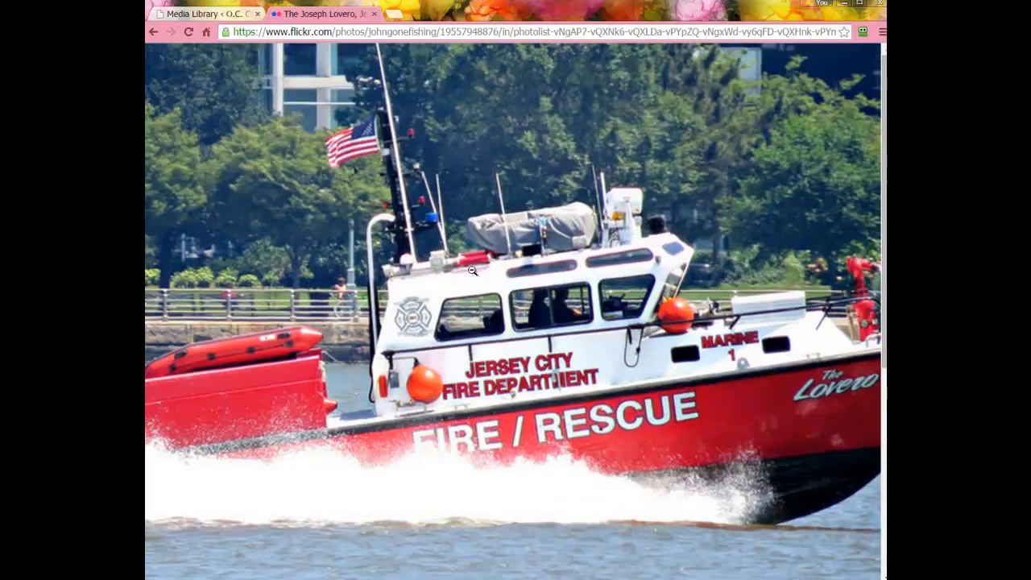
click(154, 33)
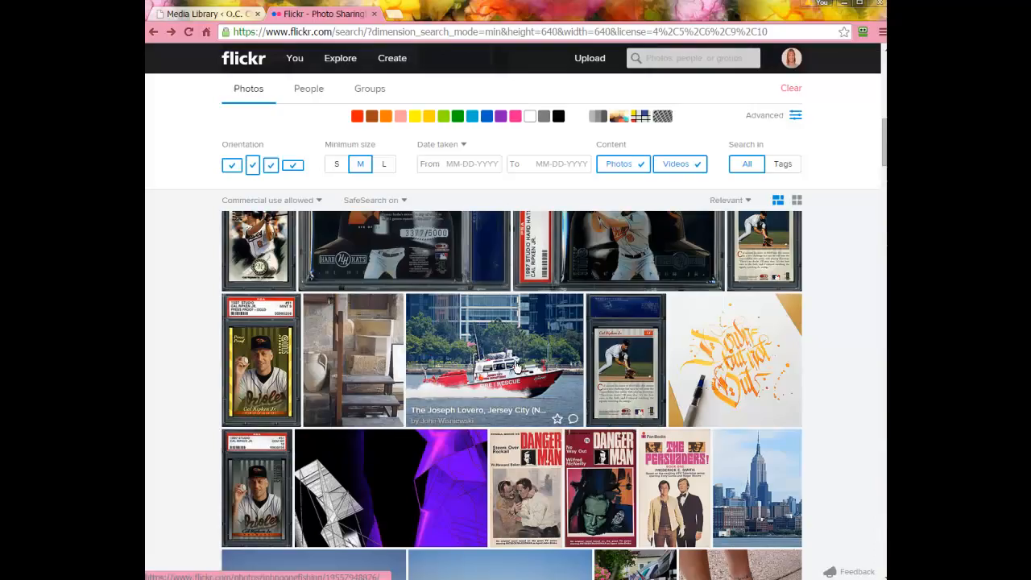
click(516, 367)
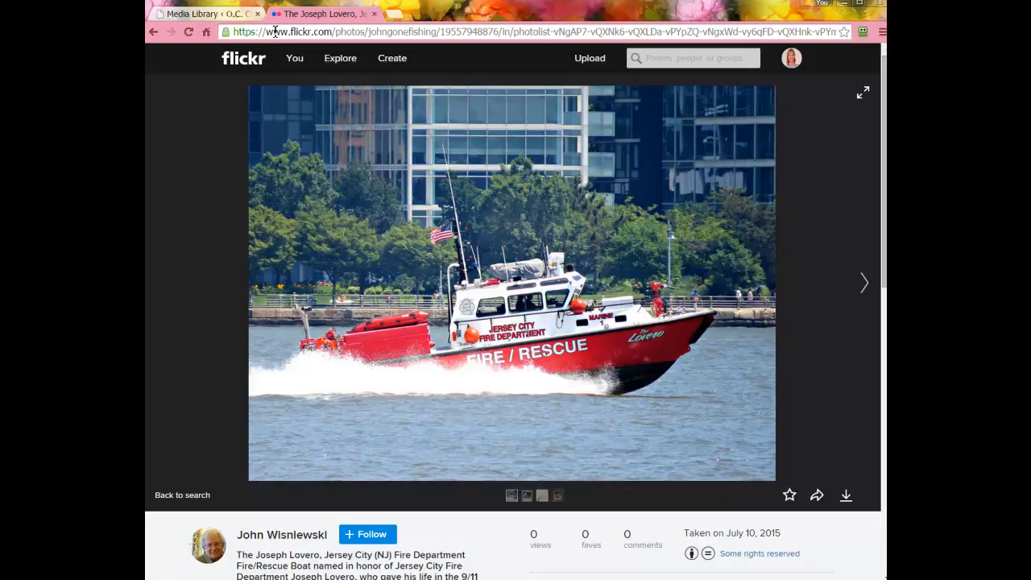
drag(268, 32, 503, 37)
key(ctrl+c)
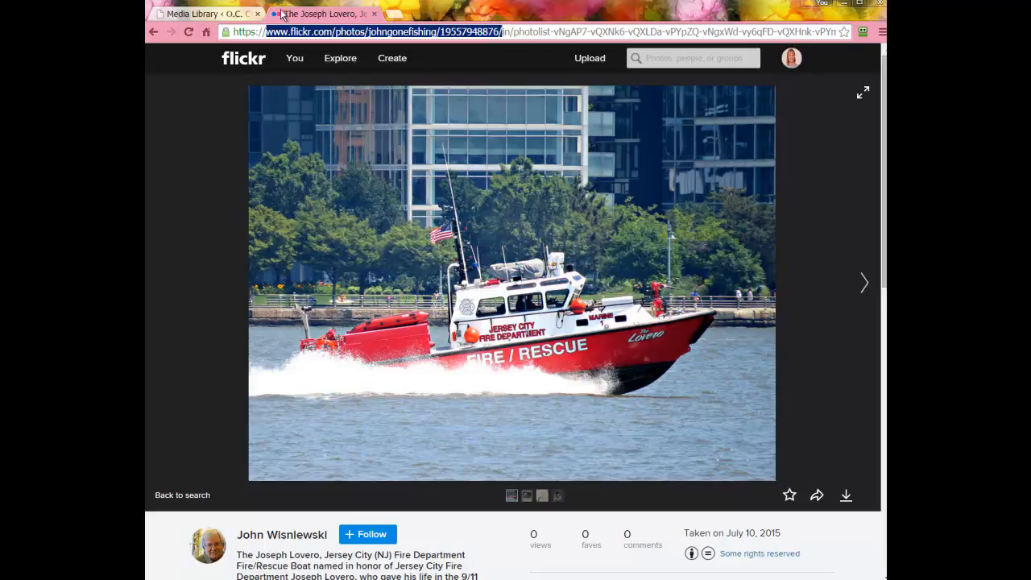
click(185, 220)
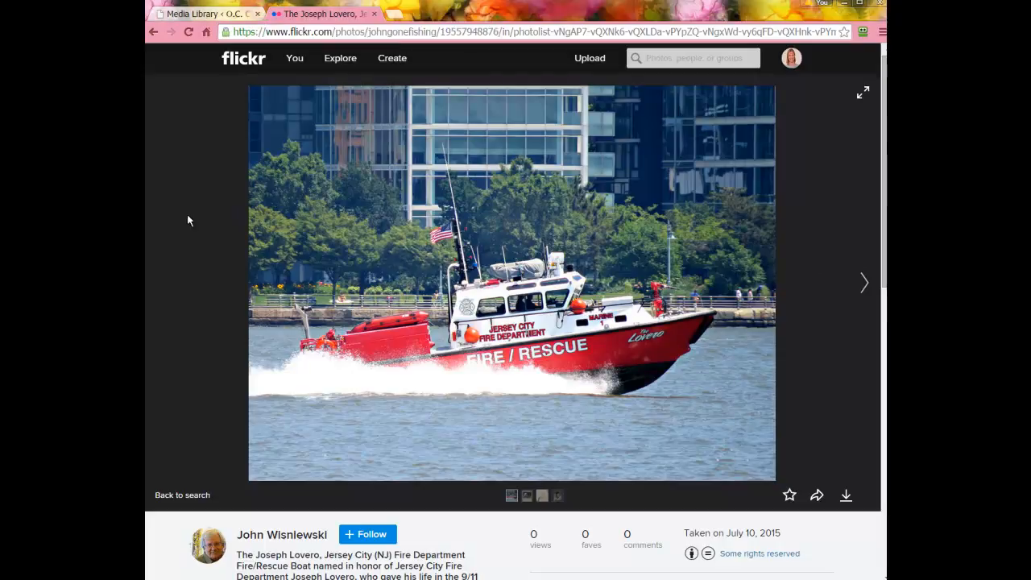
Download the fire/rescue boat photo in Medium size (640 × 480)
click(845, 497)
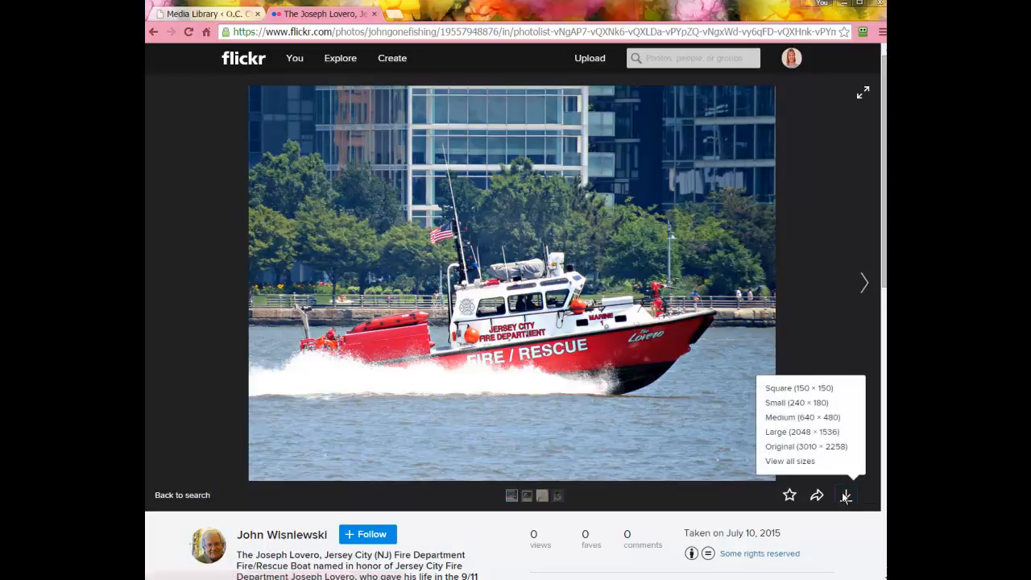
click(808, 421)
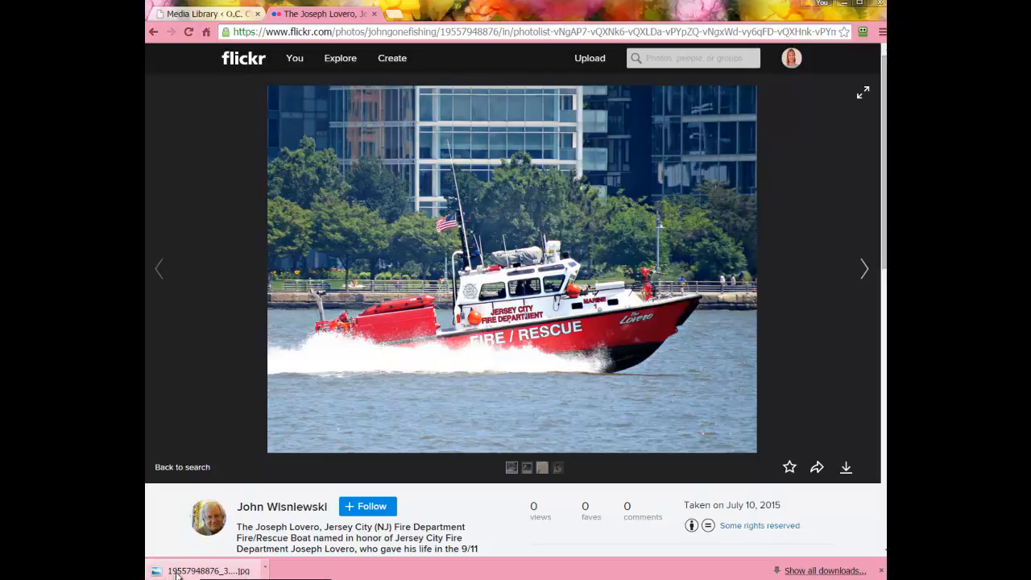
click(218, 14)
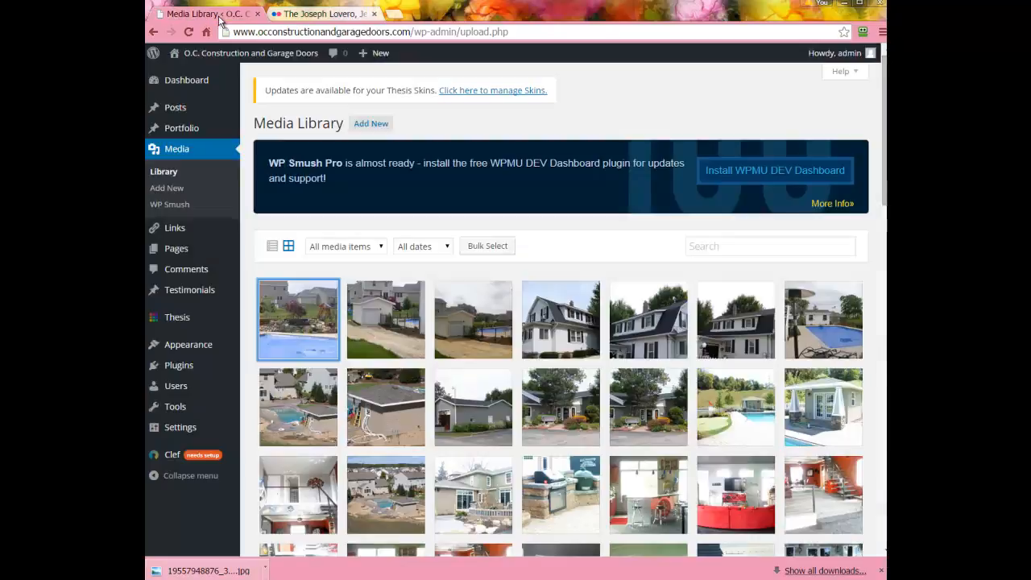
click(370, 123)
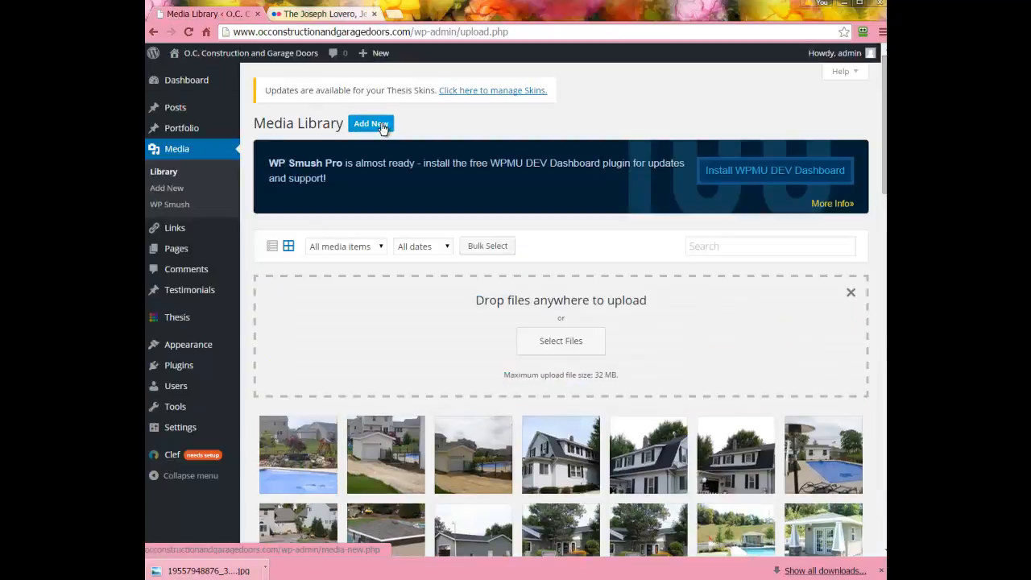
click(536, 341)
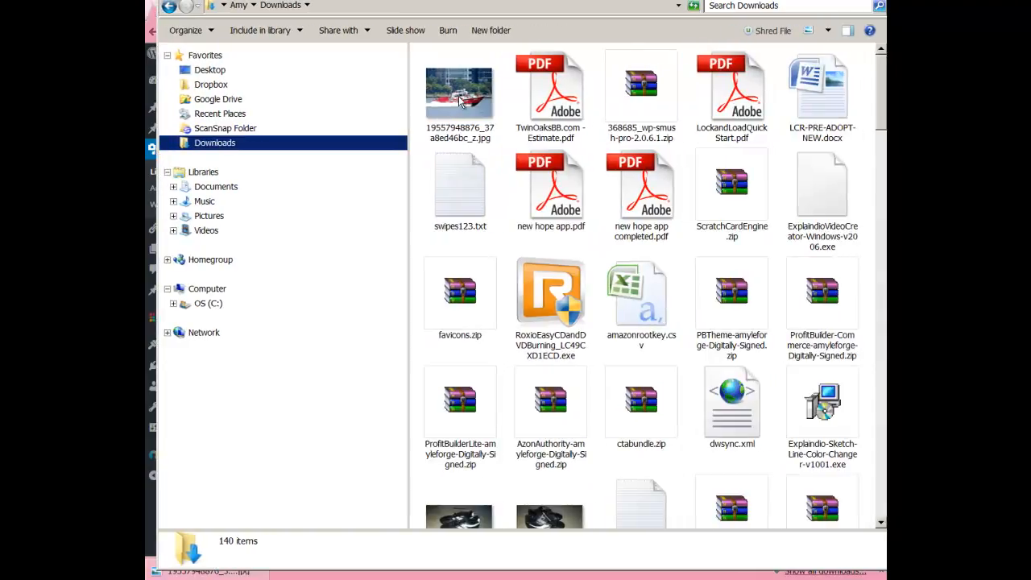
click(459, 98)
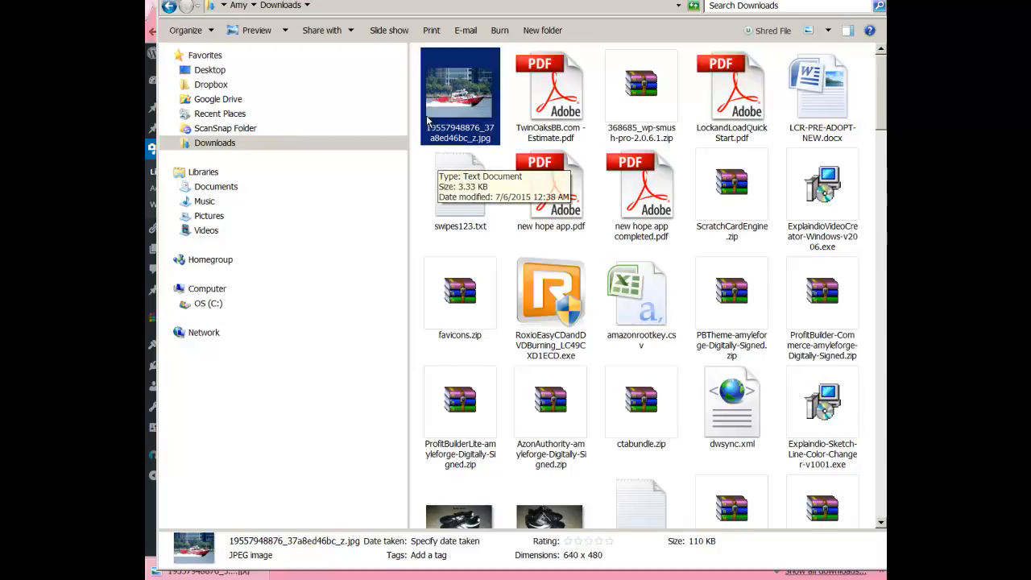
double_click(451, 78)
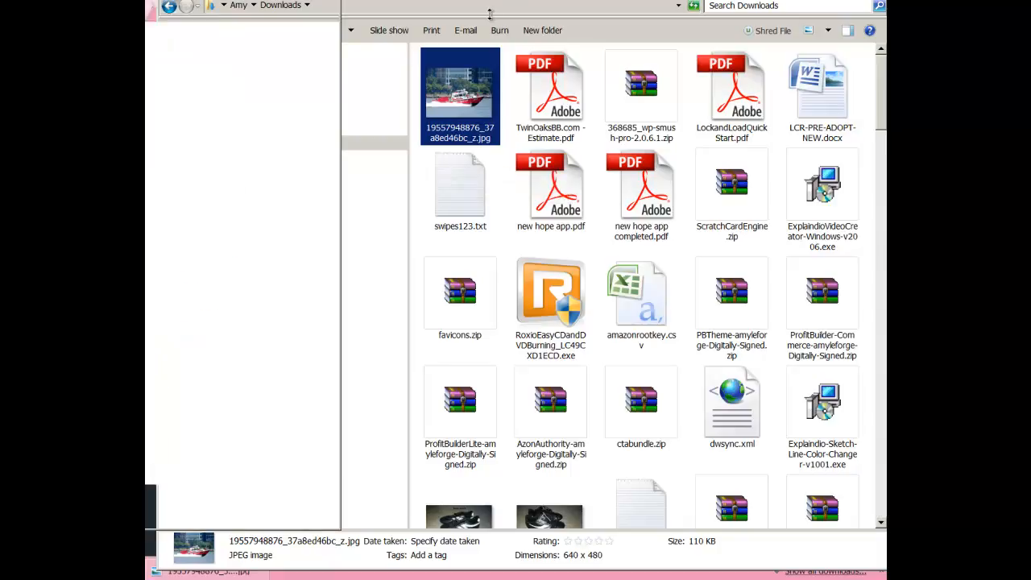
click(330, 0)
drag(531, 0, 495, 394)
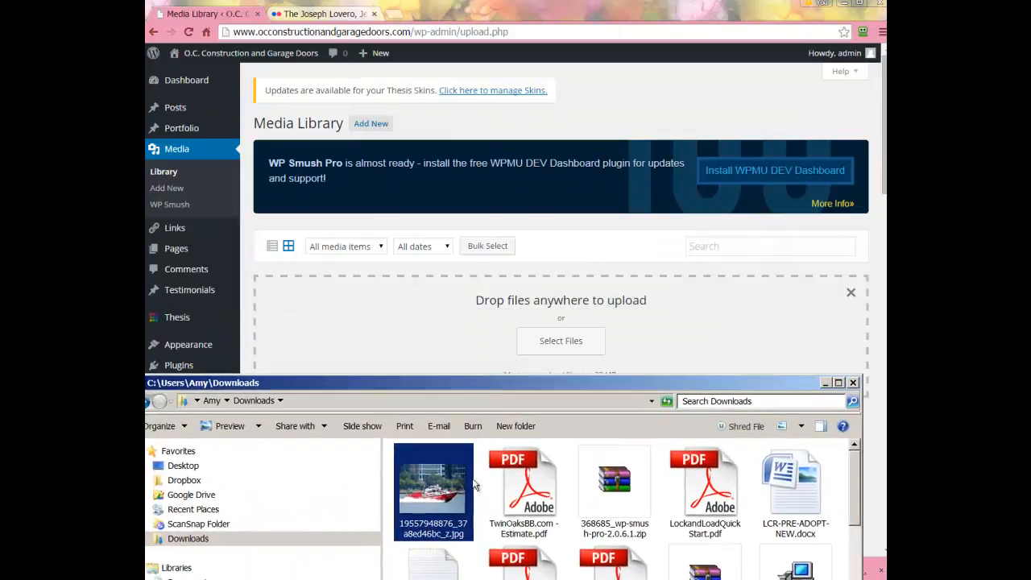
drag(446, 507, 472, 325)
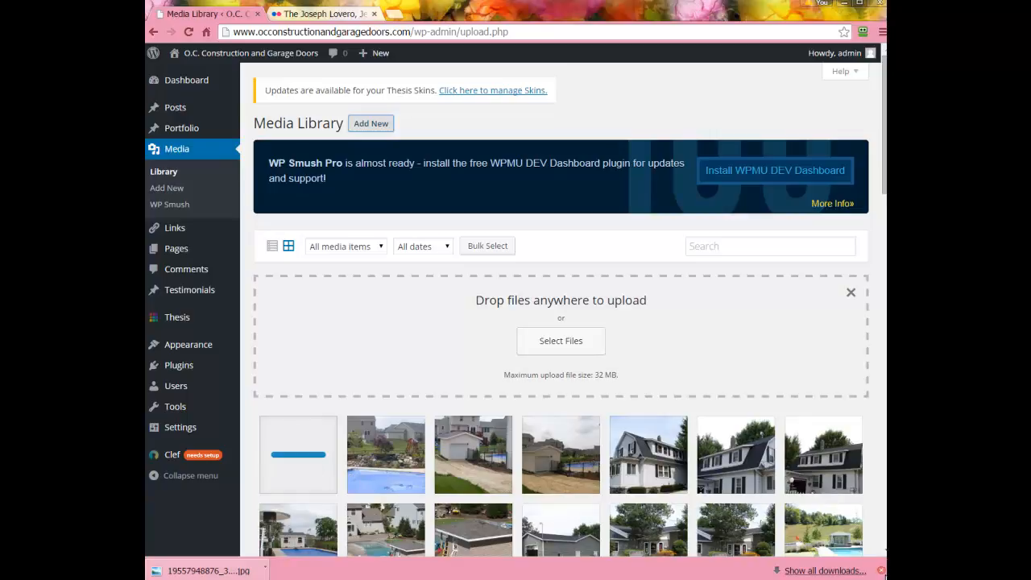
click(881, 571)
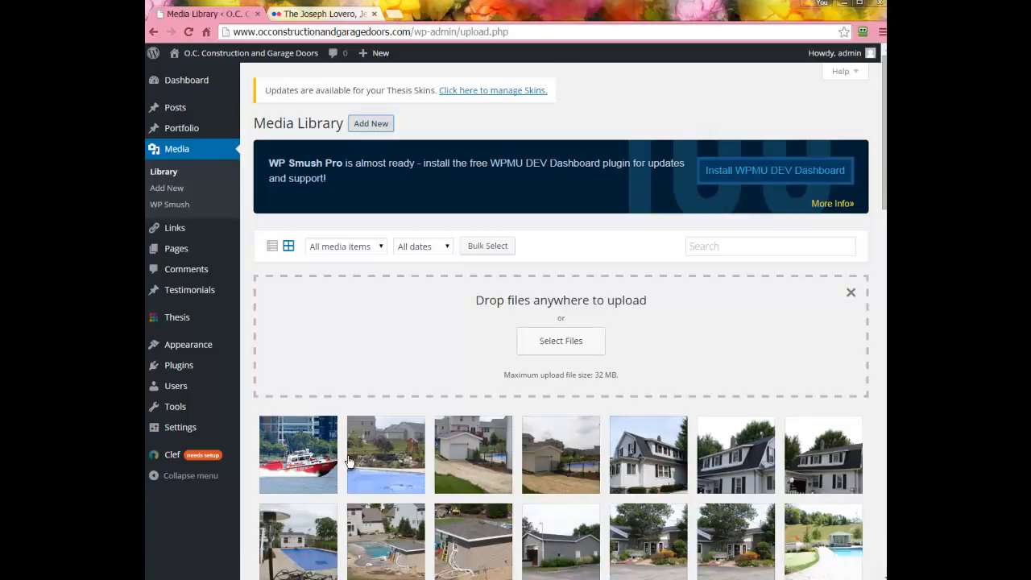
In the boat photo's attachment details, paste the copied Flickr page address as description and set the alt text to "red and white fire rescue boat"
click(315, 459)
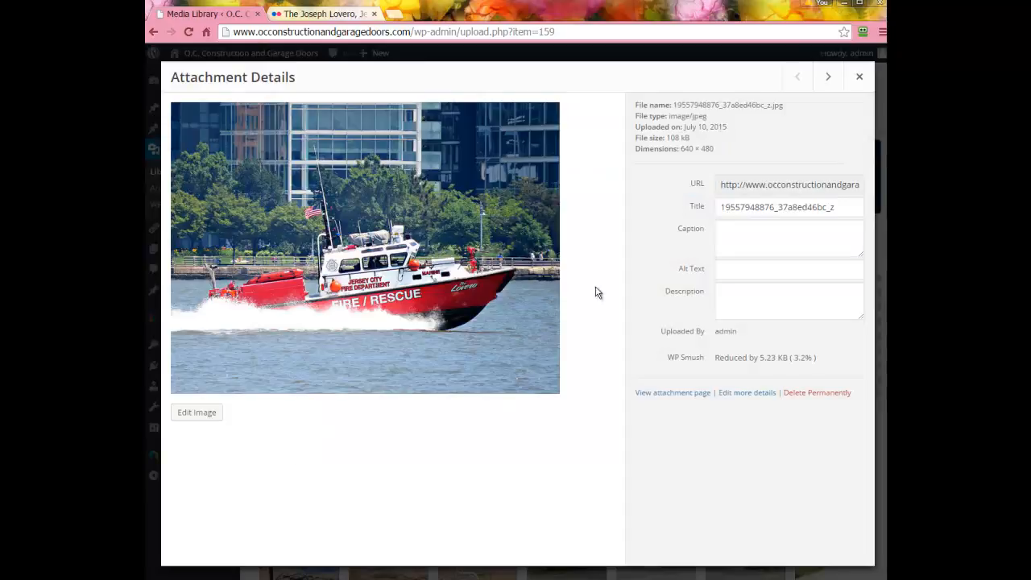
click(743, 298)
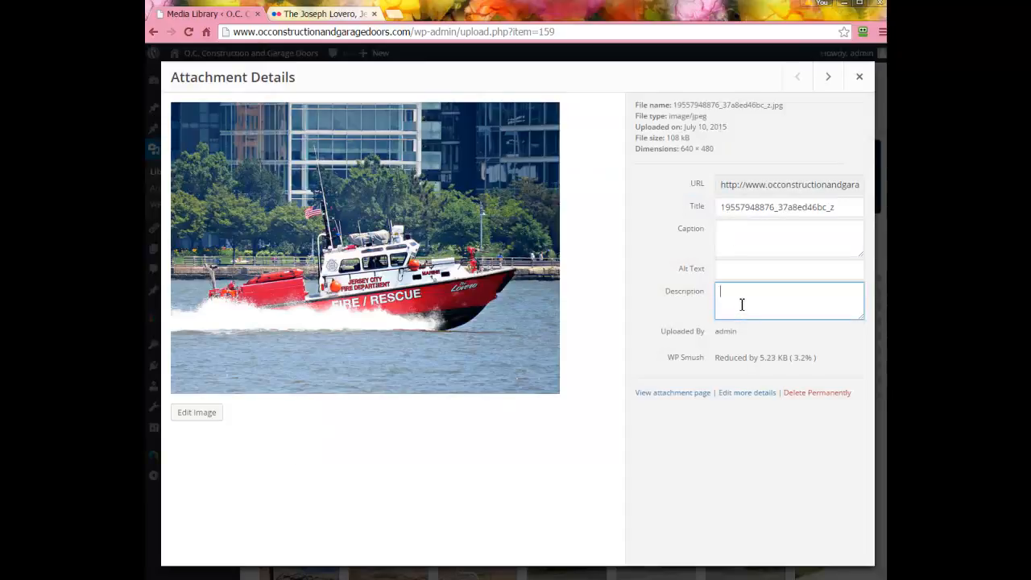
key(ctrl+v)
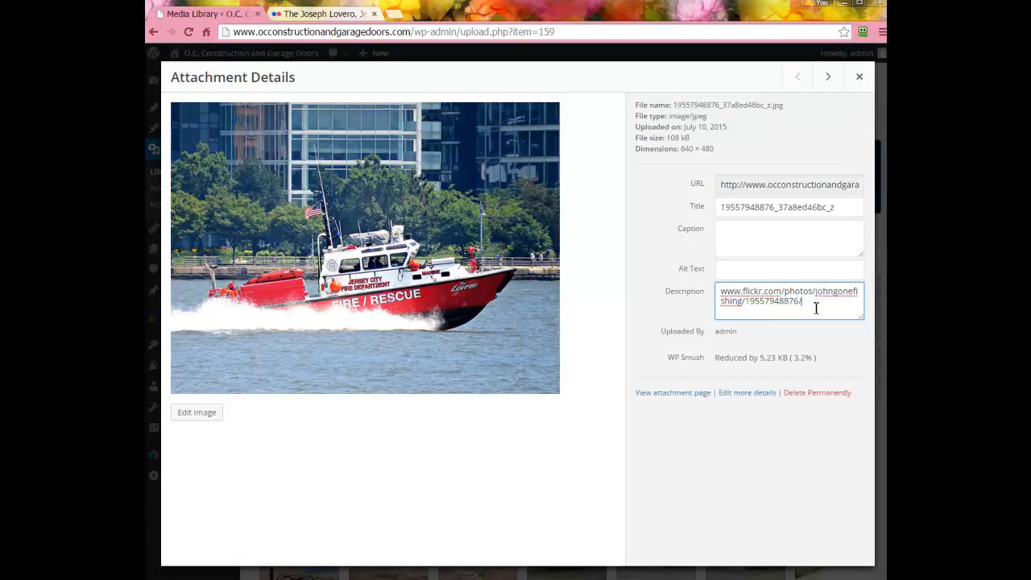
click(725, 269)
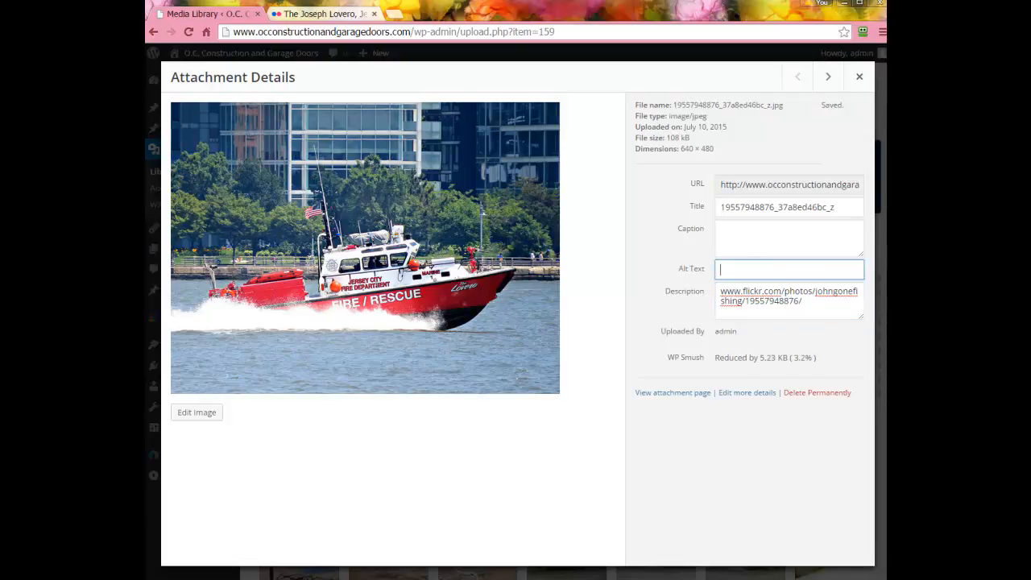
text(red and white fire rescue boat)
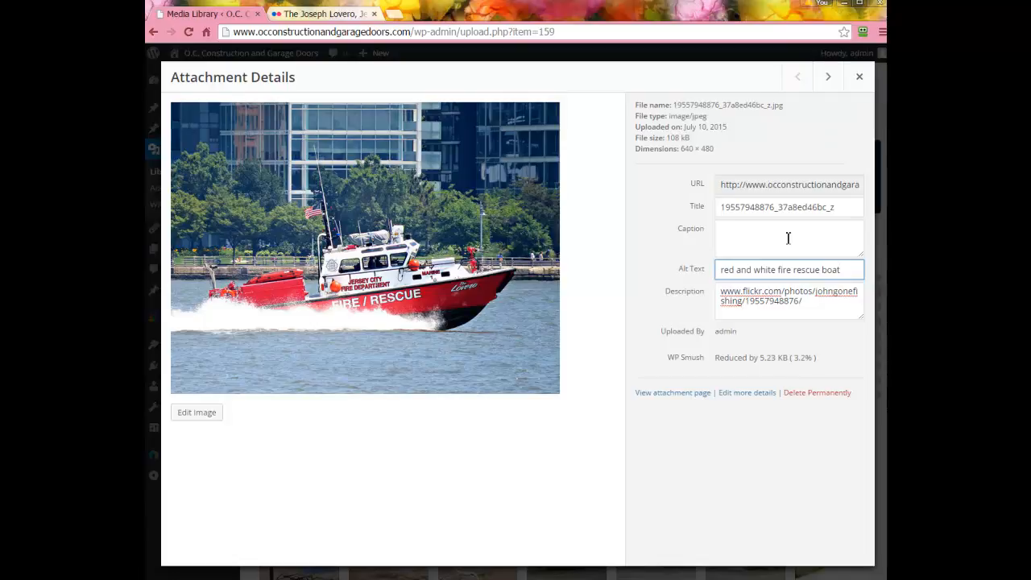
click(715, 449)
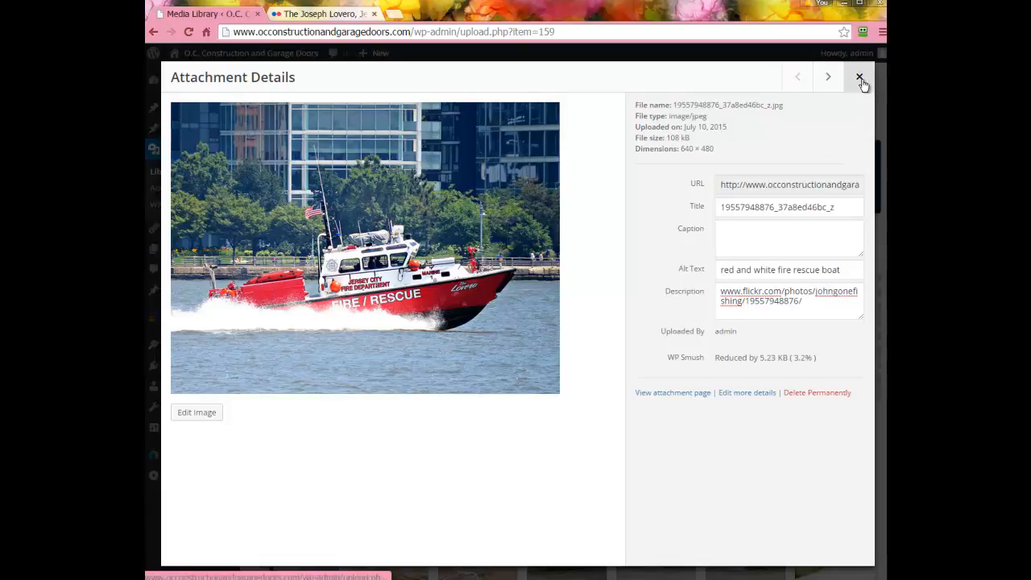
Select the uploaded photo's file URL to view its full address, and close the attachment details
drag(730, 186, 882, 185)
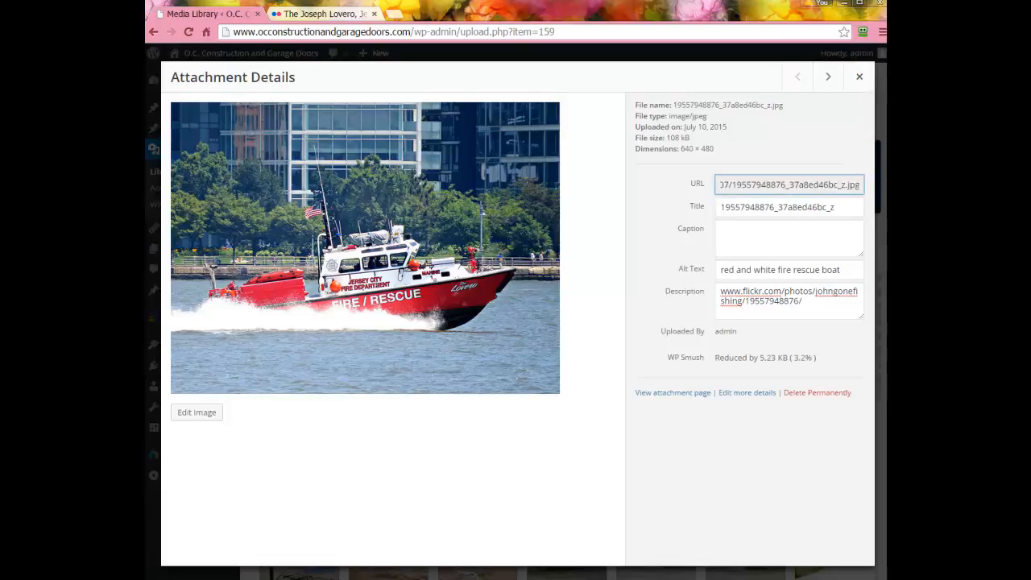
click(859, 76)
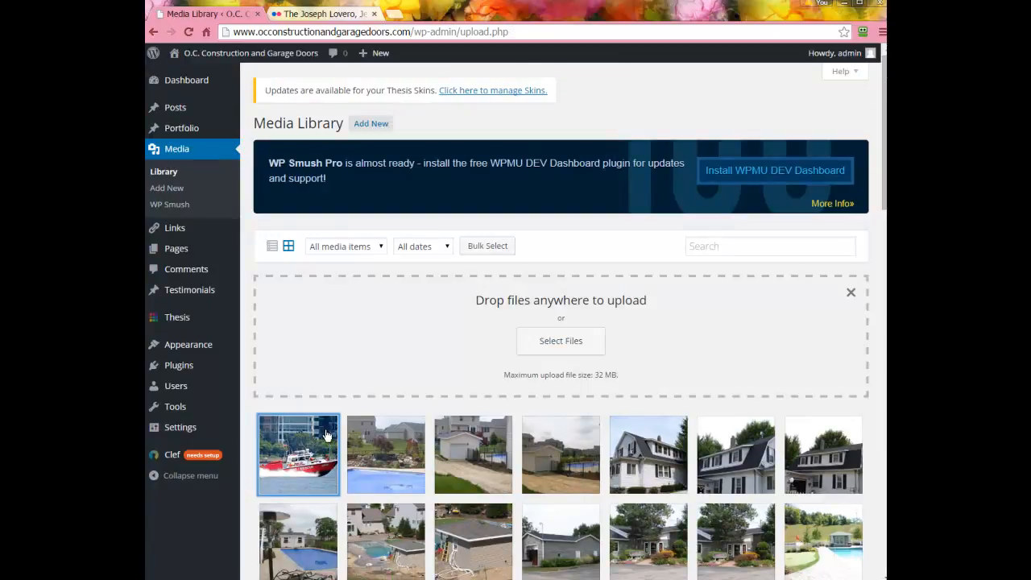
Review the WP Smush auto-smush setting and bulk smush section, and return to the Media Library
click(173, 206)
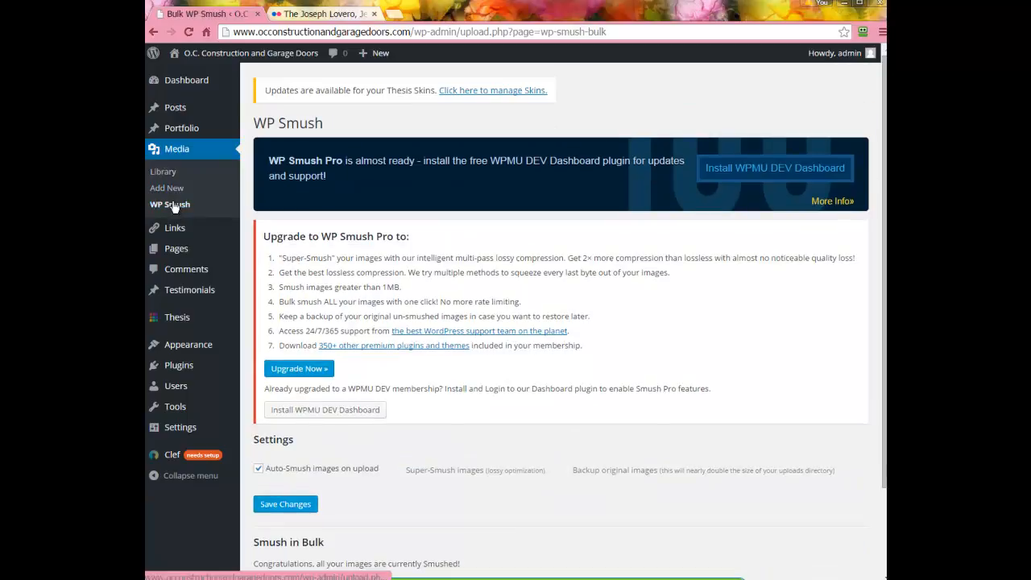
scroll(397, 262, down, 2)
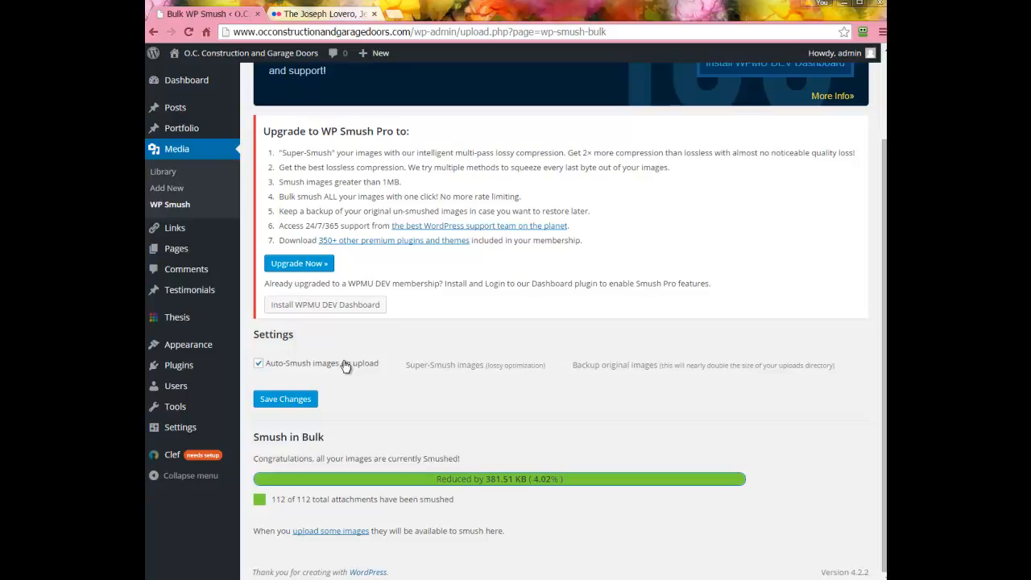
click(172, 173)
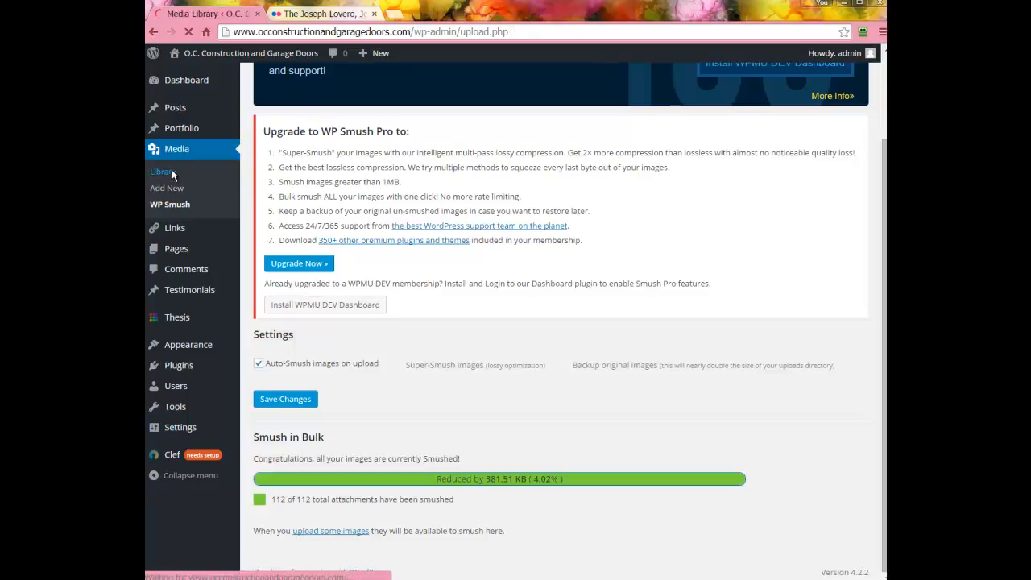